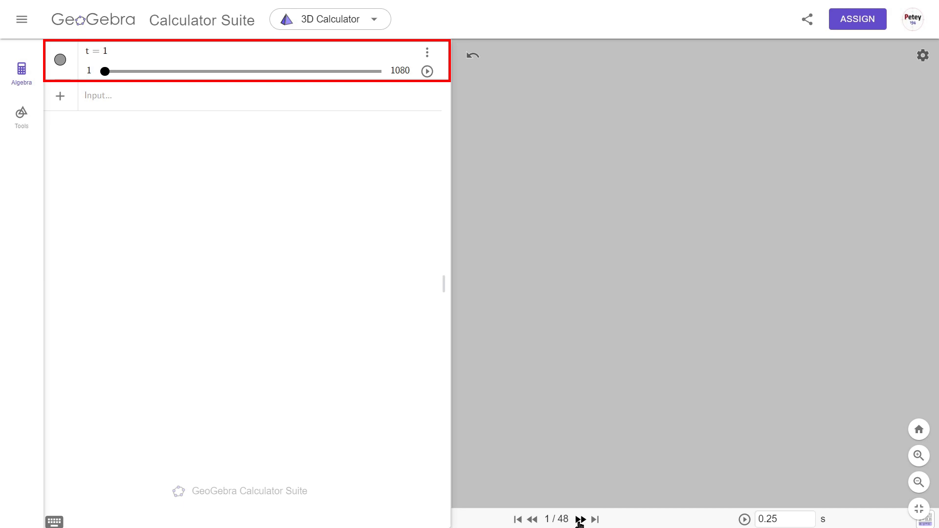
Step: Step the construction through origin, sphere, poles, equator, prime meridian, Capricorn circle, continents and title
{"action": "left_click", "coordinate": [581, 520]}
{"action": "left_click", "coordinate": [580, 520]}
{"action": "left_click", "coordinate": [580, 519]}
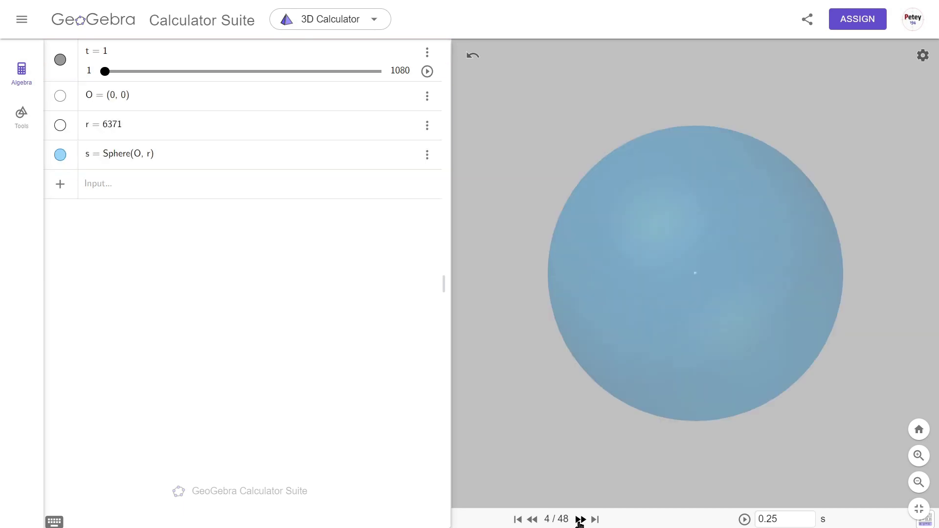
{"action": "left_click", "coordinate": [581, 520]}
{"action": "left_click", "coordinate": [581, 519]}
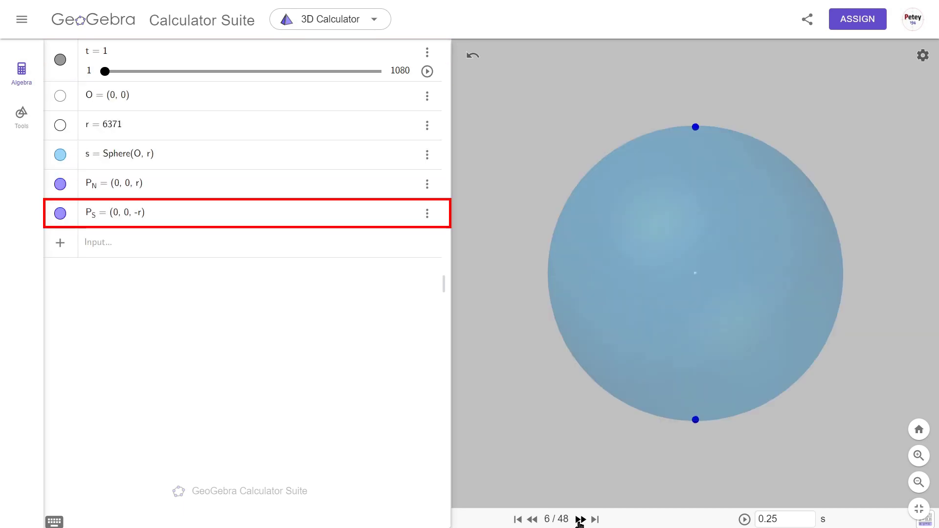
{"action": "left_click", "coordinate": [580, 520]}
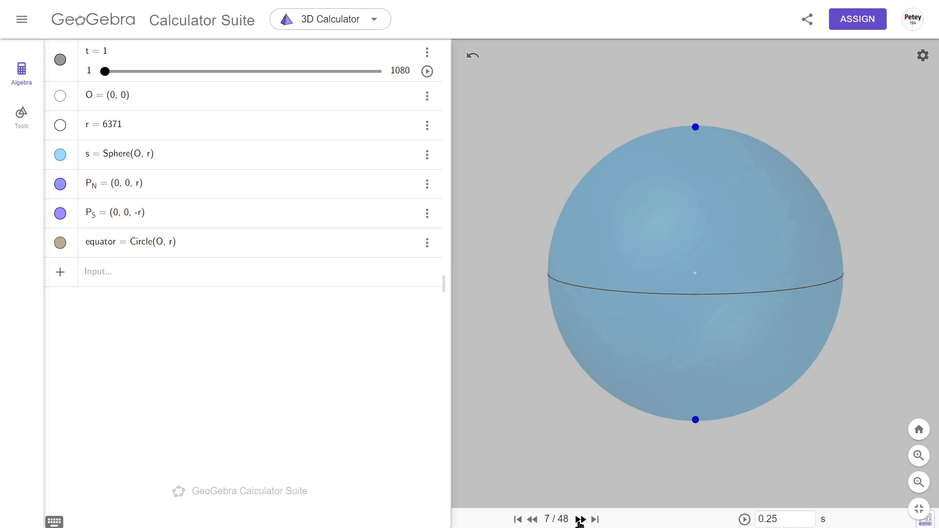
{"action": "left_click", "coordinate": [581, 520]}
{"action": "left_click", "coordinate": [580, 520]}
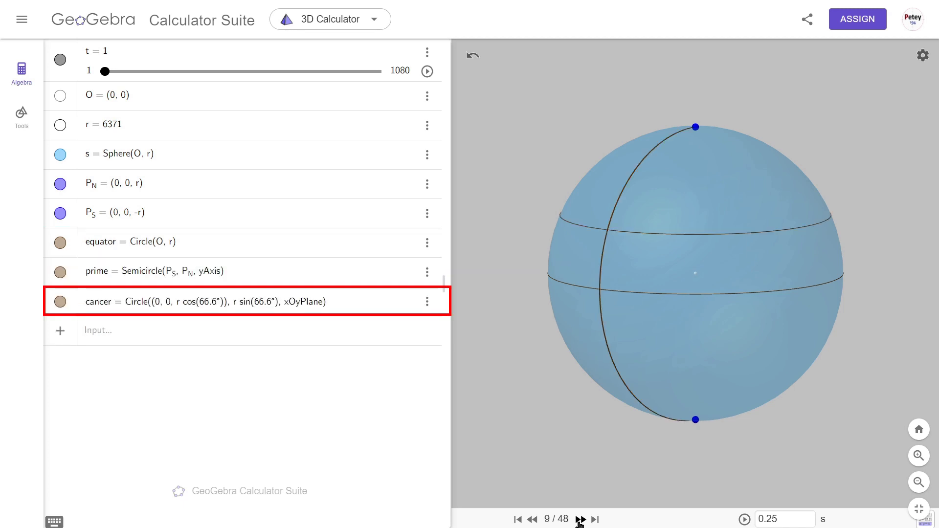
{"action": "left_click", "coordinate": [580, 521]}
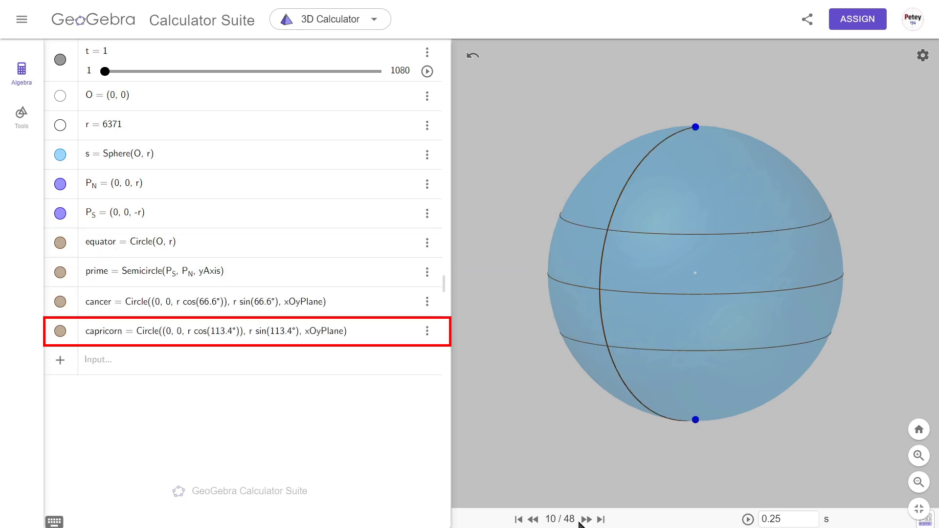
{"action": "left_click", "coordinate": [585, 520]}
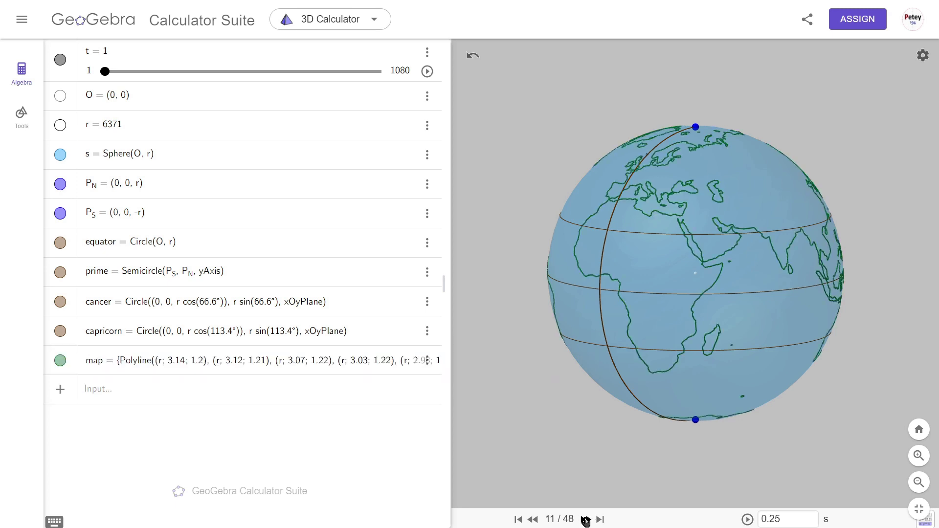
{"action": "left_click", "coordinate": [586, 521]}
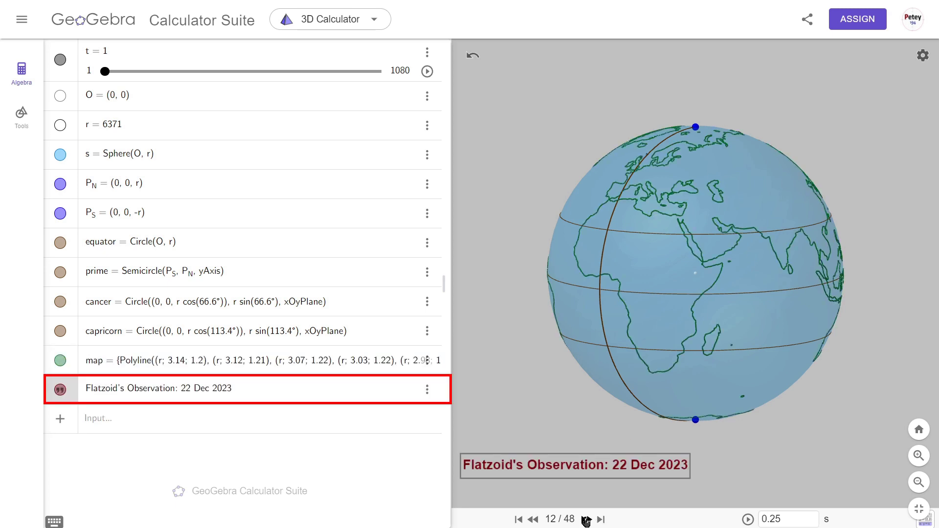
Step: Advance the construction to step 22/48, revealing observer latitude and Sun GHA/declination parameters
{"action": "double_click", "coordinate": [586, 520]}
{"action": "double_click", "coordinate": [586, 520]}
{"action": "left_click", "coordinate": [586, 520]}
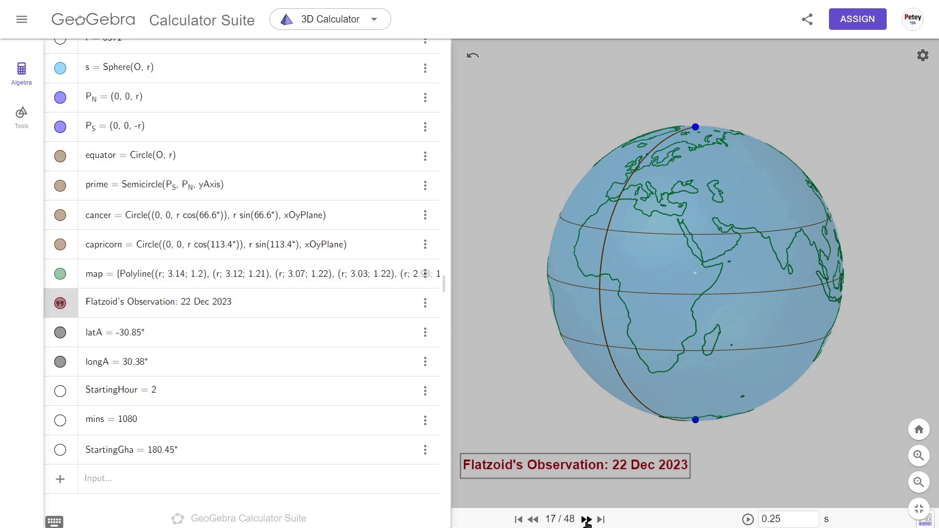
{"action": "double_click", "coordinate": [586, 520]}
{"action": "double_click", "coordinate": [586, 520]}
{"action": "left_click", "coordinate": [586, 520]}
Step: Review the title text's On Click script in Settings, then add observer point A
{"action": "left_click", "coordinate": [425, 156]}
{"action": "left_click", "coordinate": [444, 197]}
{"action": "left_click", "coordinate": [662, 72]}
{"action": "scroll", "coordinate": [908, 241], "scroll_direction": "down", "scroll_amount": 2}
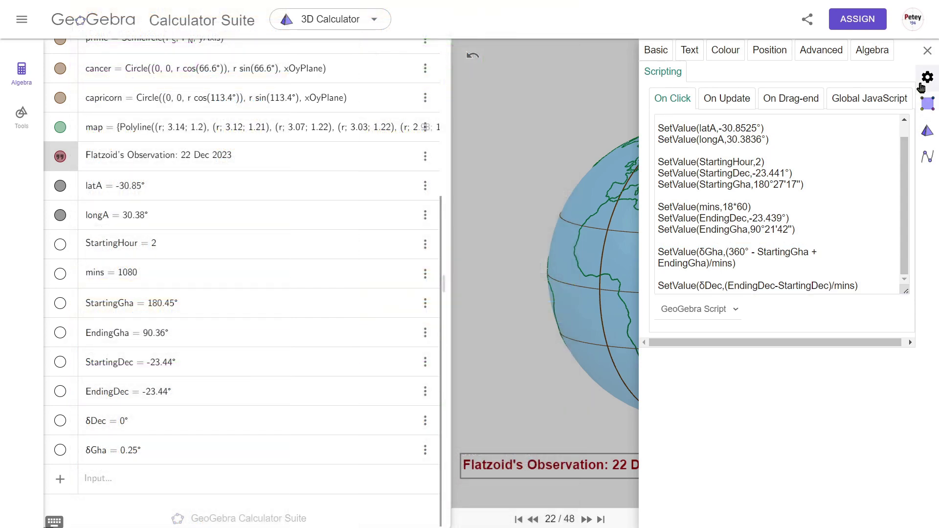
{"action": "left_click", "coordinate": [926, 52]}
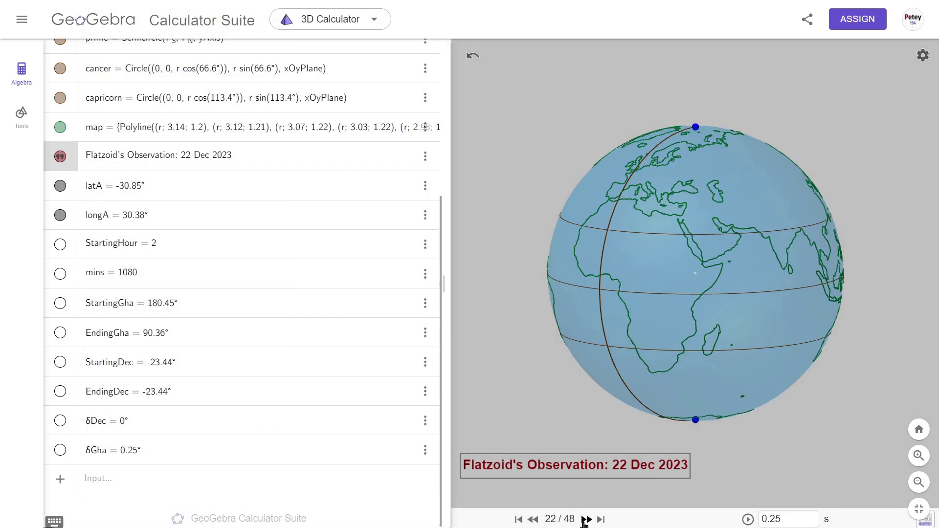
{"action": "left_click", "coordinate": [586, 519]}
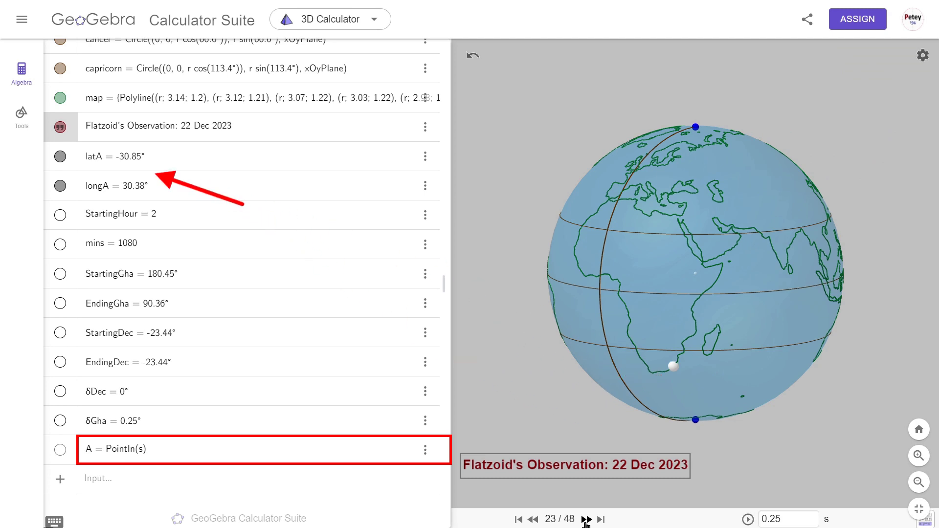
Step: Add the Sun's Path sequence, Sun point S, the NorthArc and the SunArc
{"action": "left_click", "coordinate": [586, 519]}
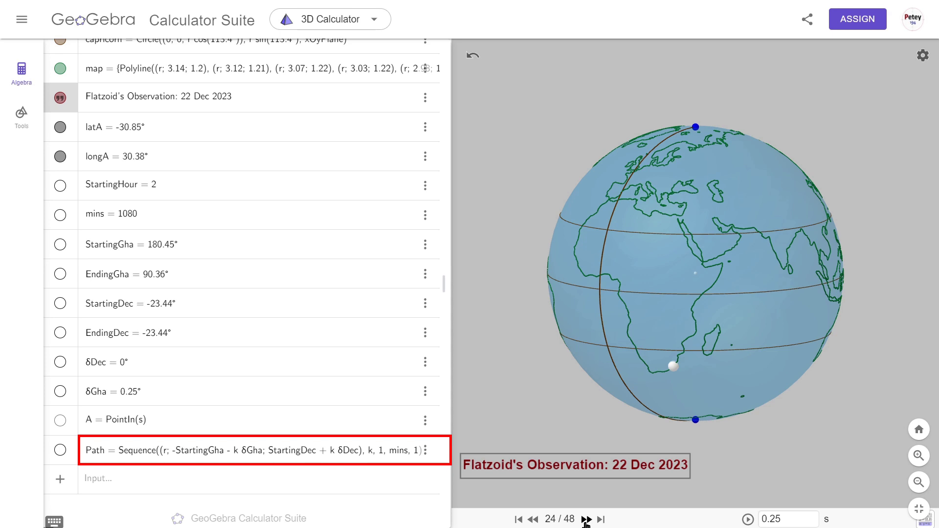
{"action": "left_click", "coordinate": [586, 519]}
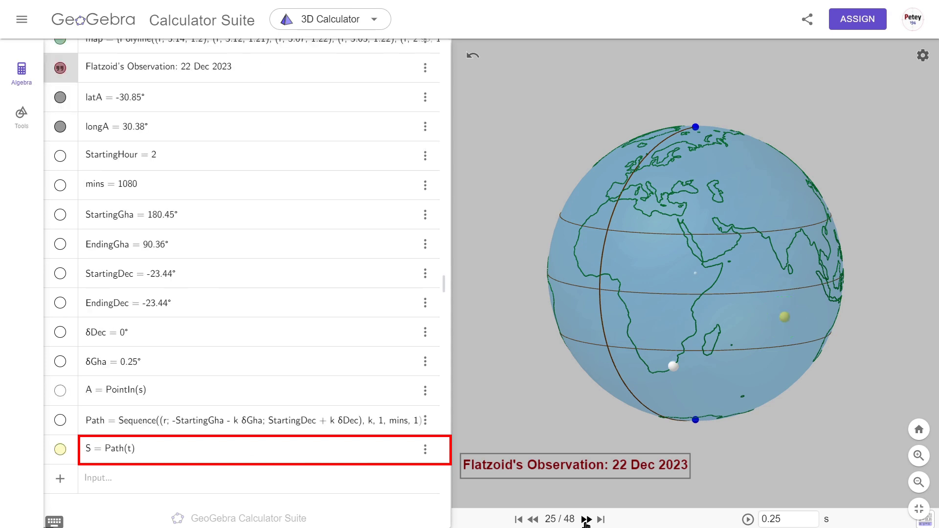
{"action": "left_click", "coordinate": [586, 520]}
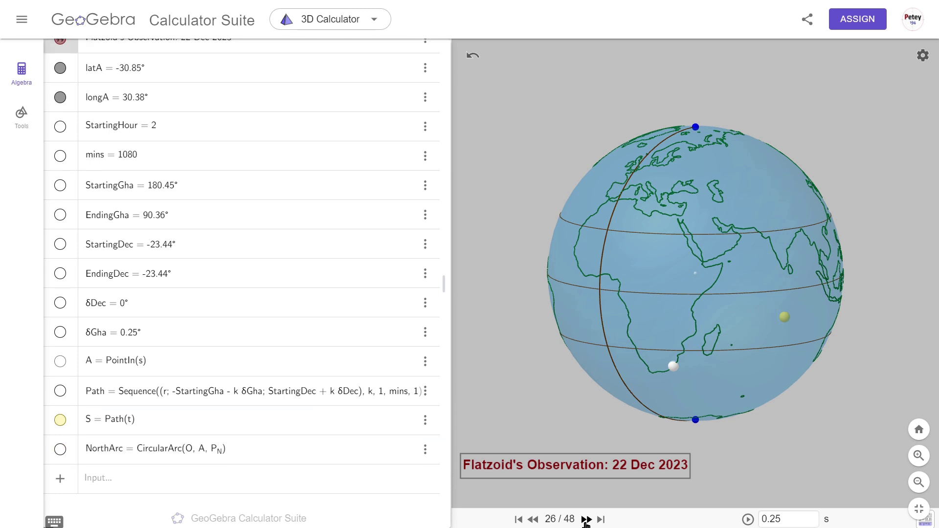
{"action": "left_click", "coordinate": [586, 520]}
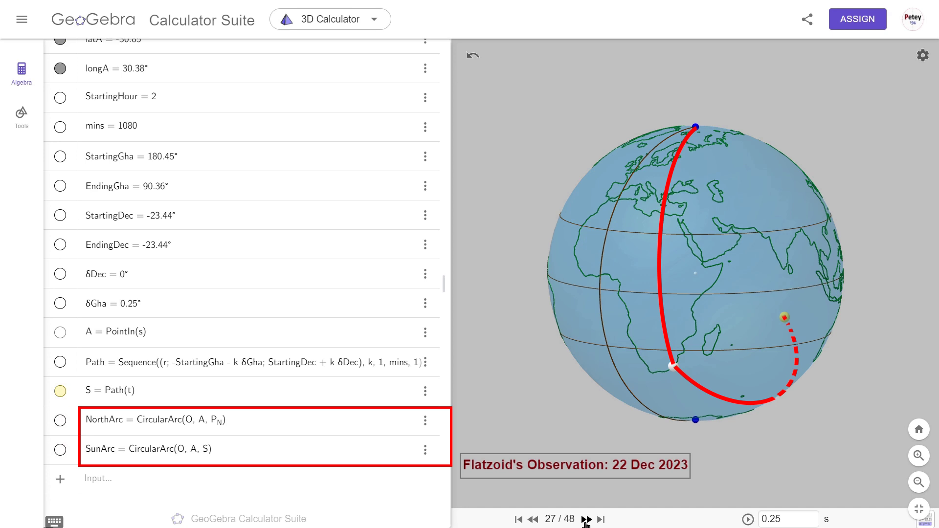
Step: Add vector w, the north, sun, GP and observer vectors, and angle θ
{"action": "left_click", "coordinate": [586, 520]}
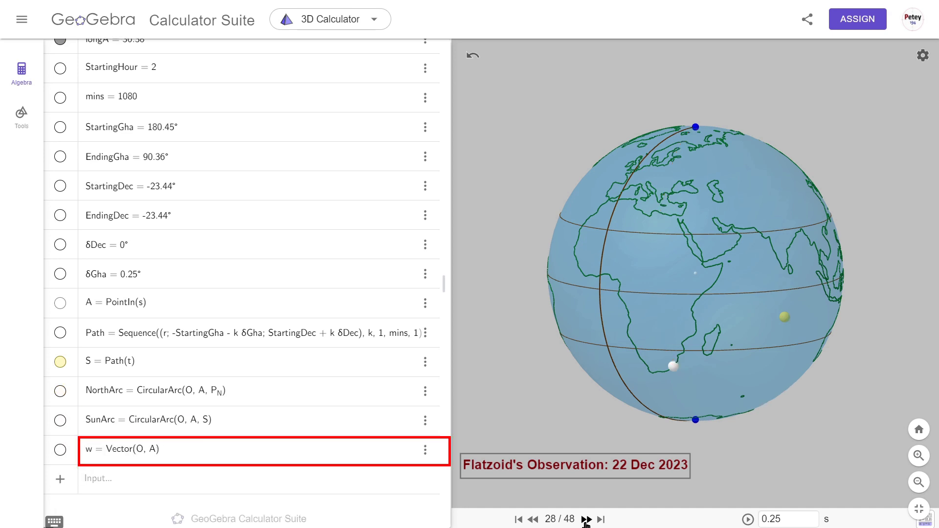
{"action": "left_click", "coordinate": [586, 520]}
{"action": "left_click", "coordinate": [586, 519]}
{"action": "left_click", "coordinate": [586, 519]}
{"action": "left_click", "coordinate": [586, 520]}
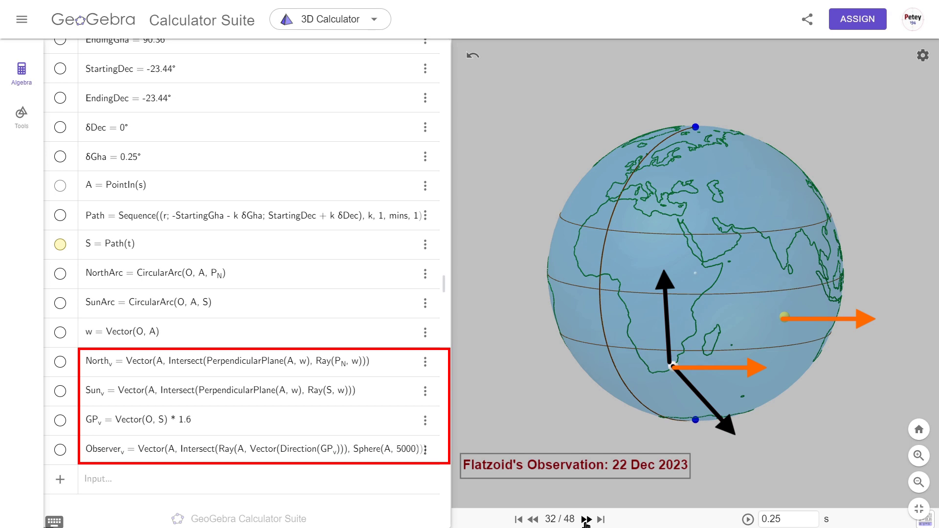
{"action": "left_click", "coordinate": [586, 519]}
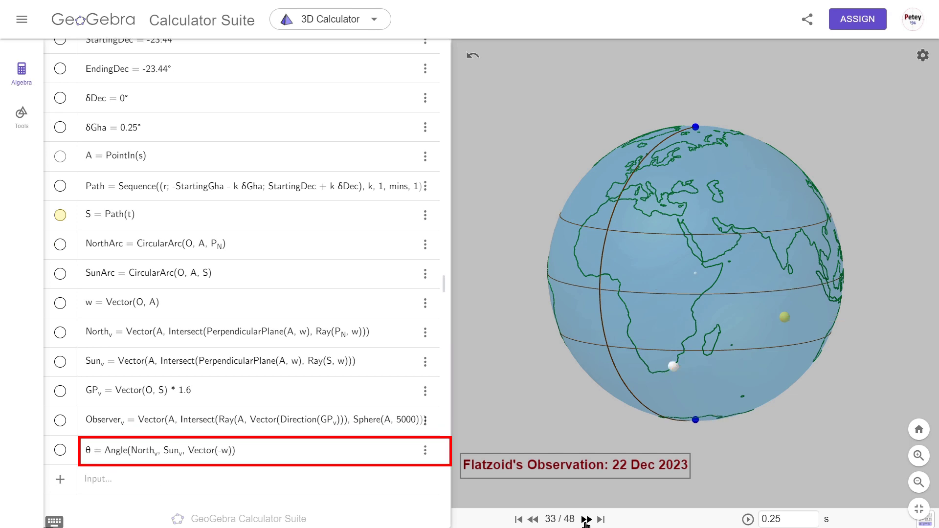
Step: Advance the construction to its final step 48/48
{"action": "left_click", "coordinate": [586, 520]}
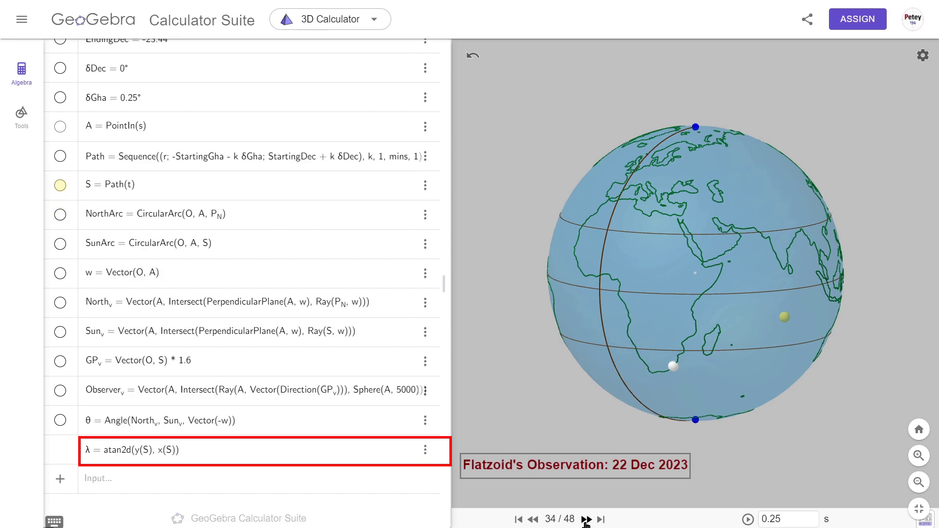
{"action": "left_click", "coordinate": [586, 520]}
{"action": "left_click", "coordinate": [586, 520]}
{"action": "left_click", "coordinate": [586, 520]}
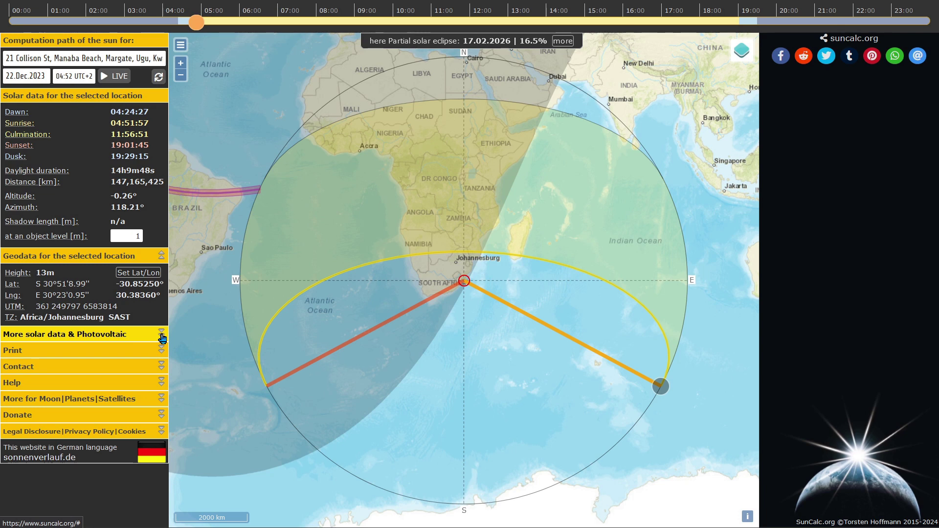
Step: Expand SunCalc's 'More solar data & Photovoltaic' panel and zoom the map out
{"action": "left_click", "coordinate": [162, 338]}
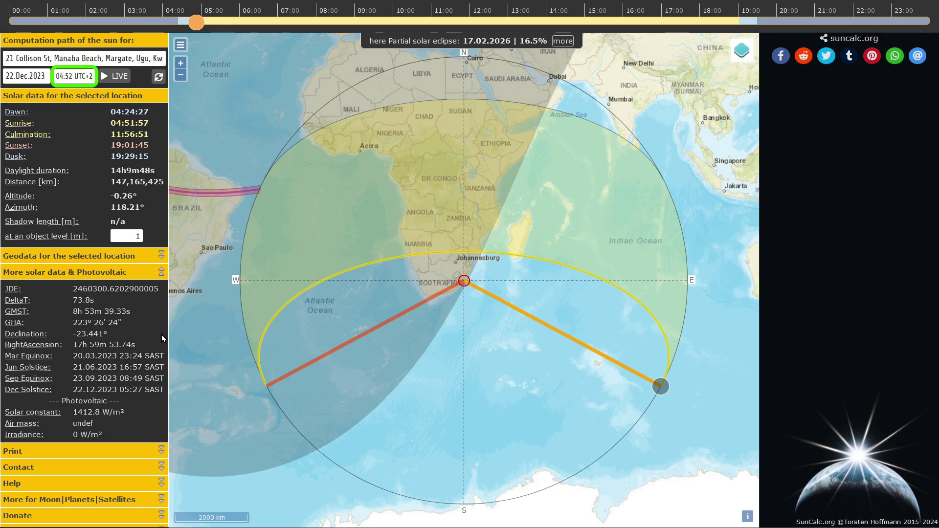
{"action": "scroll", "coordinate": [174, 337], "scroll_direction": "down", "scroll_amount": 1}
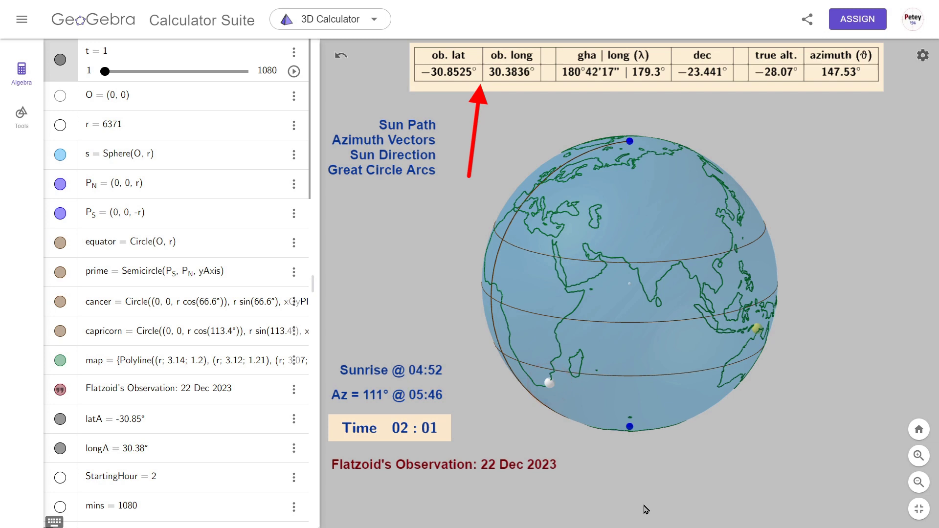
Step: Rotate the globe toward Asia and Australia, show the Sun Path, and scrub the time forward
{"action": "left_click_drag", "start_coordinate": [655, 497], "coordinate": [624, 502]}
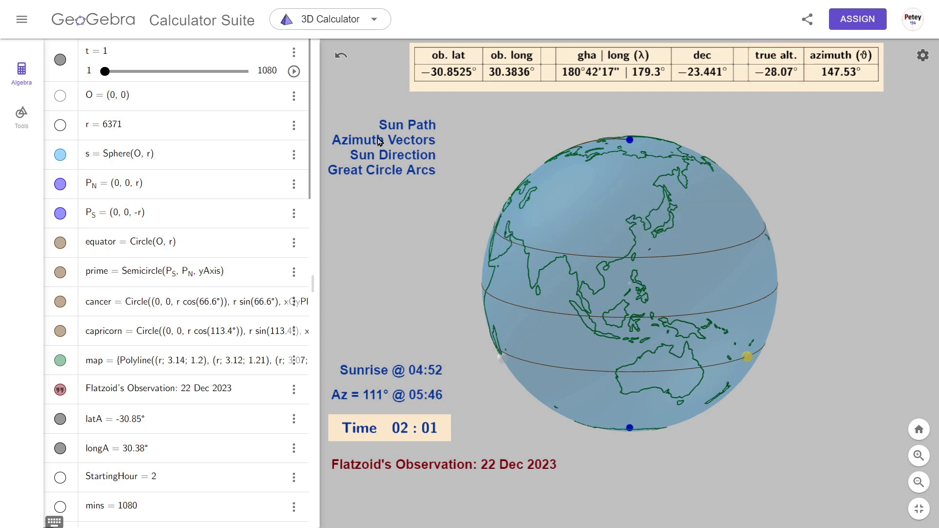
{"action": "left_click", "coordinate": [390, 128]}
{"action": "left_click_drag", "start_coordinate": [106, 74], "coordinate": [96, 97]}
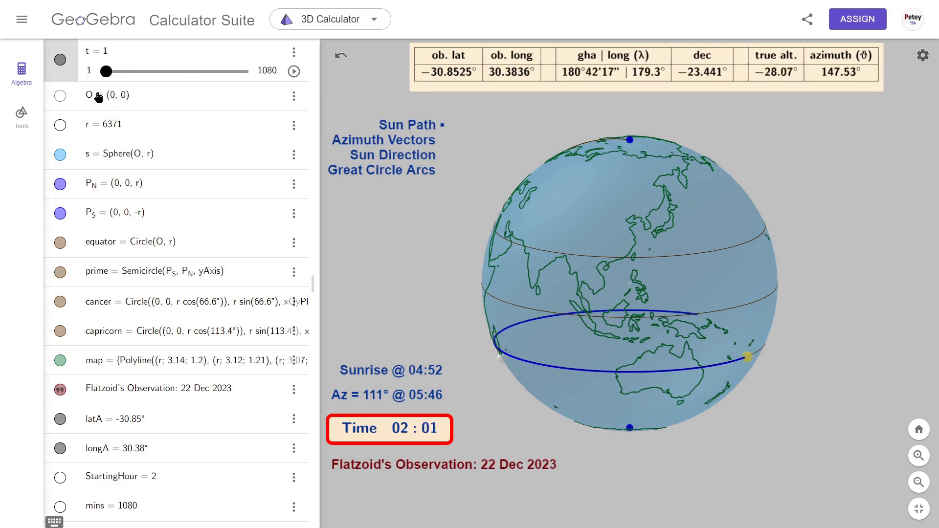
Step: Set time to the 04:52 sunrise, swap Sun Path for Great Circle Arcs, and show azimuth vectors (118.21°)
{"action": "left_click", "coordinate": [412, 370]}
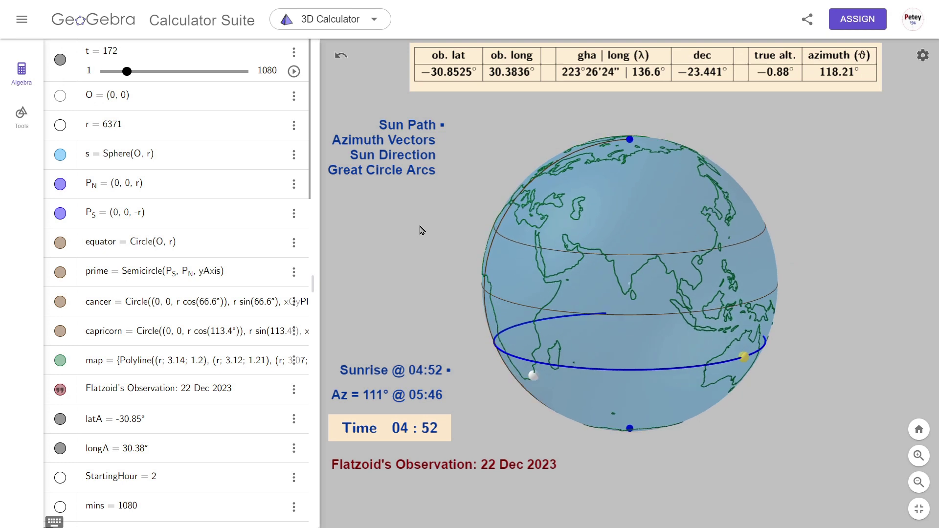
{"action": "left_click", "coordinate": [407, 128]}
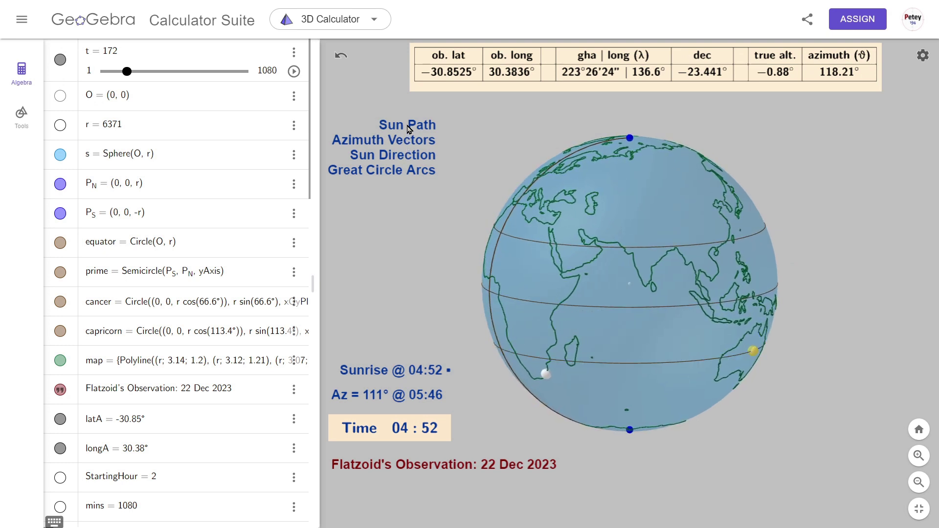
{"action": "left_click", "coordinate": [389, 176]}
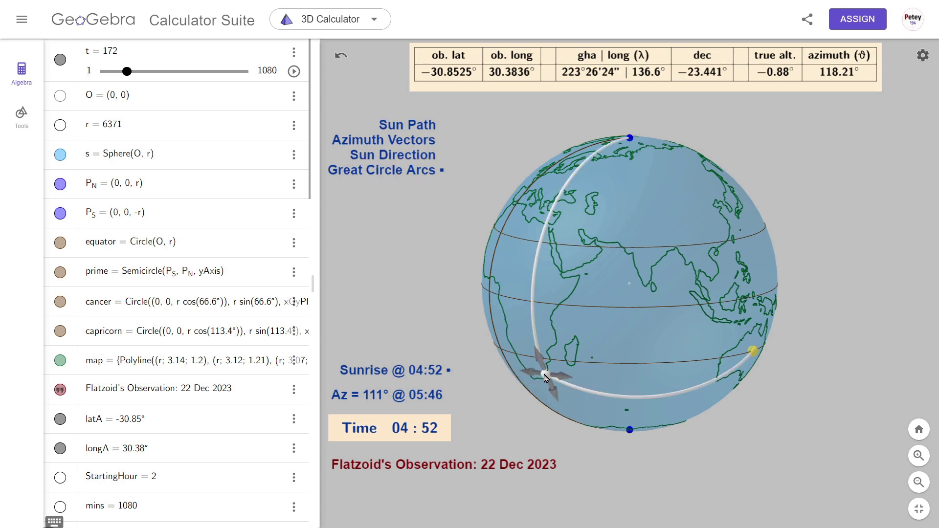
{"action": "left_click_drag", "start_coordinate": [545, 378], "coordinate": [541, 411]}
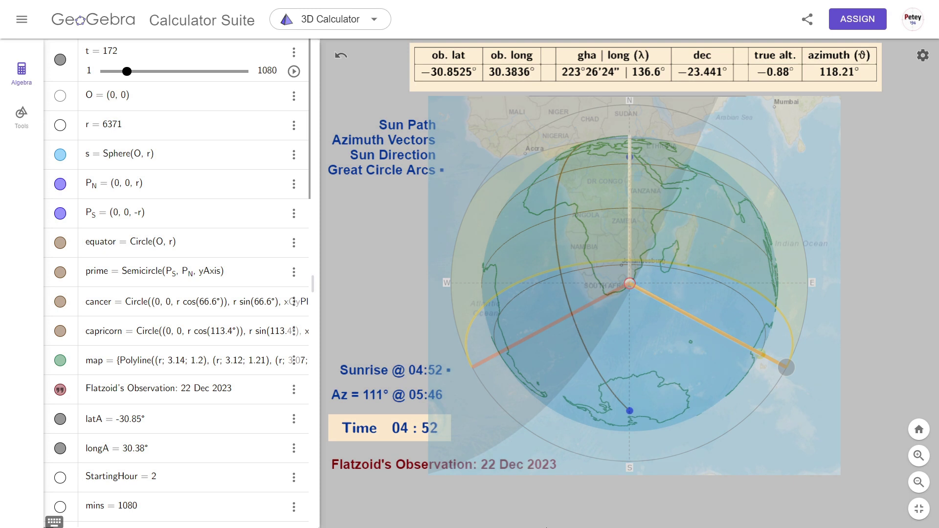
{"action": "left_click", "coordinate": [401, 146]}
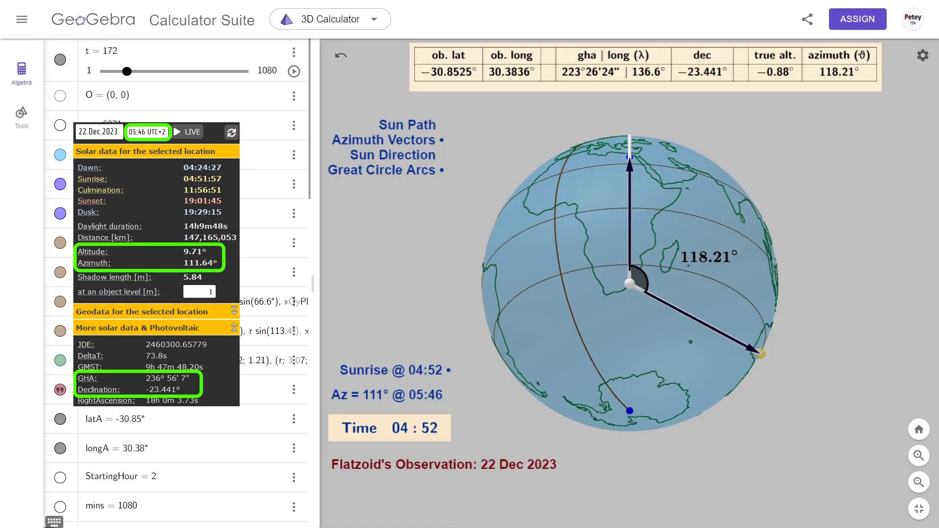
Step: Jump to 05:46 (azimuth 111.64°), switch to Sun Direction arrows, and advance time to 11:57 (azimuth 359.74°)
{"action": "left_click", "coordinate": [399, 401]}
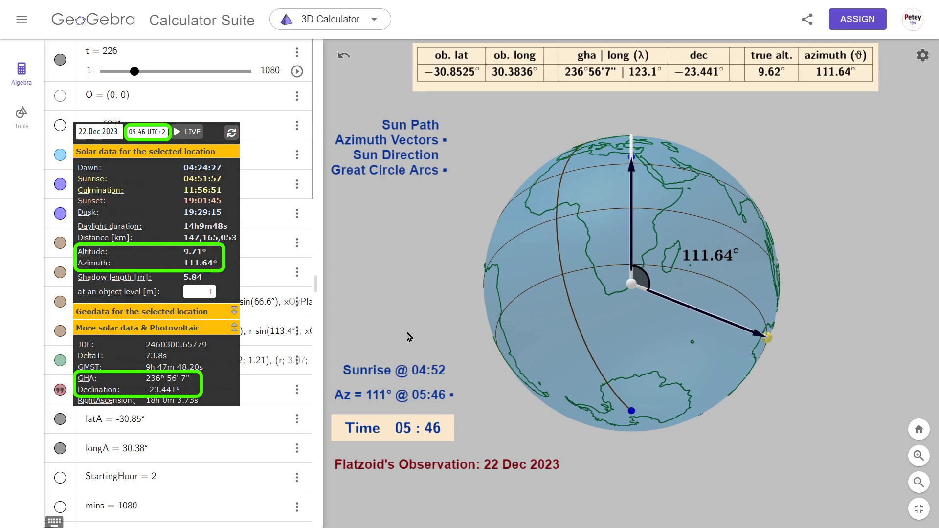
{"action": "left_click", "coordinate": [420, 143]}
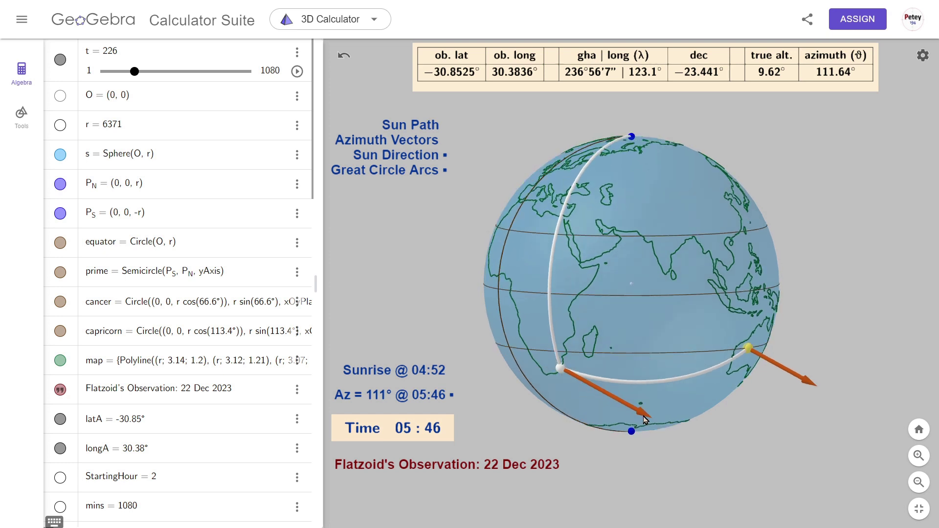
{"action": "left_click_drag", "start_coordinate": [135, 71], "coordinate": [184, 86]}
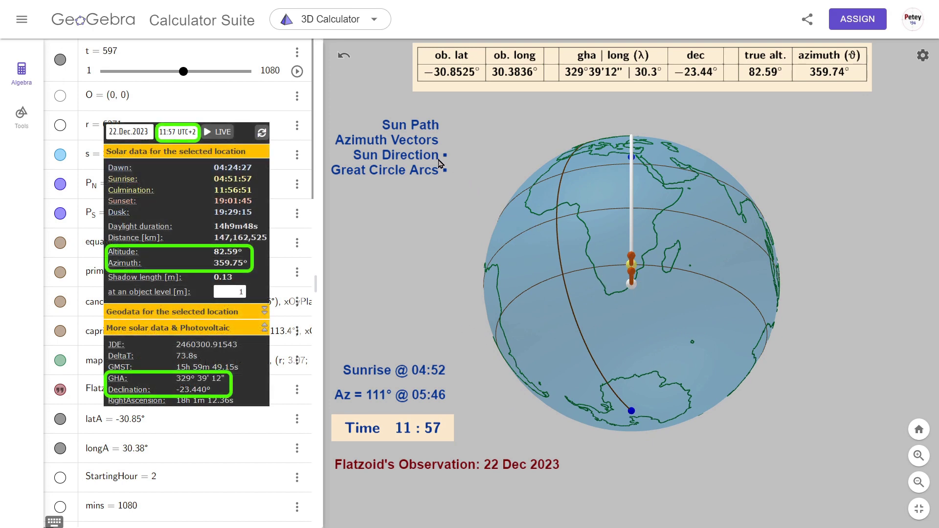
Step: Show azimuth vectors, tilt the globe downward, and animate the sun through the day
{"action": "left_click", "coordinate": [404, 143]}
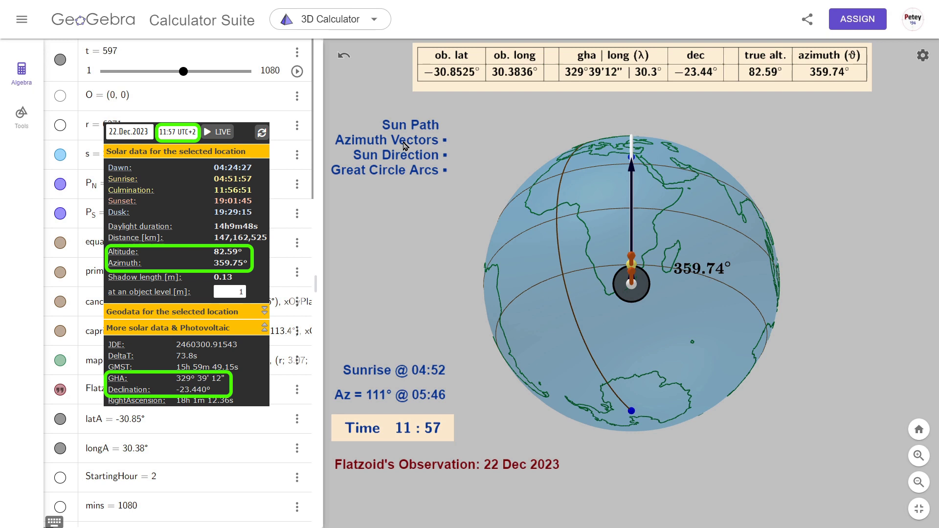
{"action": "left_click_drag", "start_coordinate": [629, 267], "coordinate": [724, 292]}
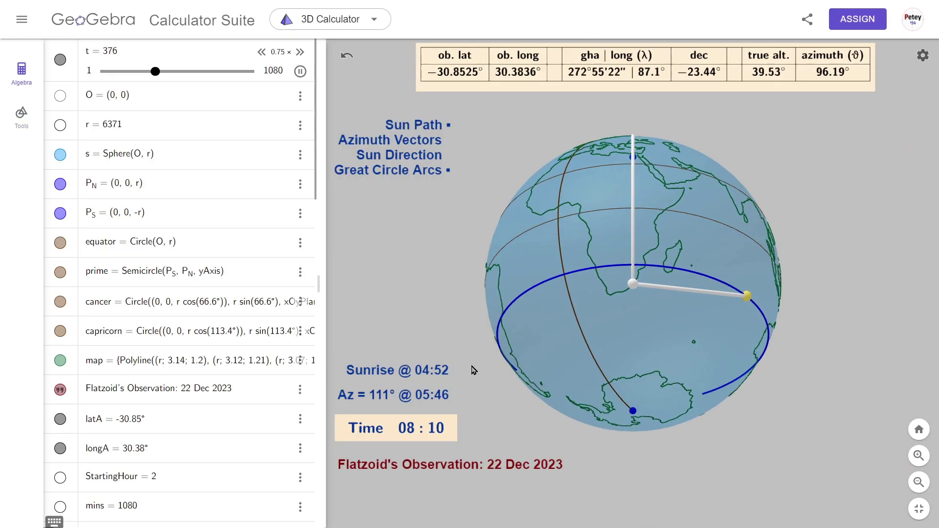
{"action": "left_click", "coordinate": [394, 142]}
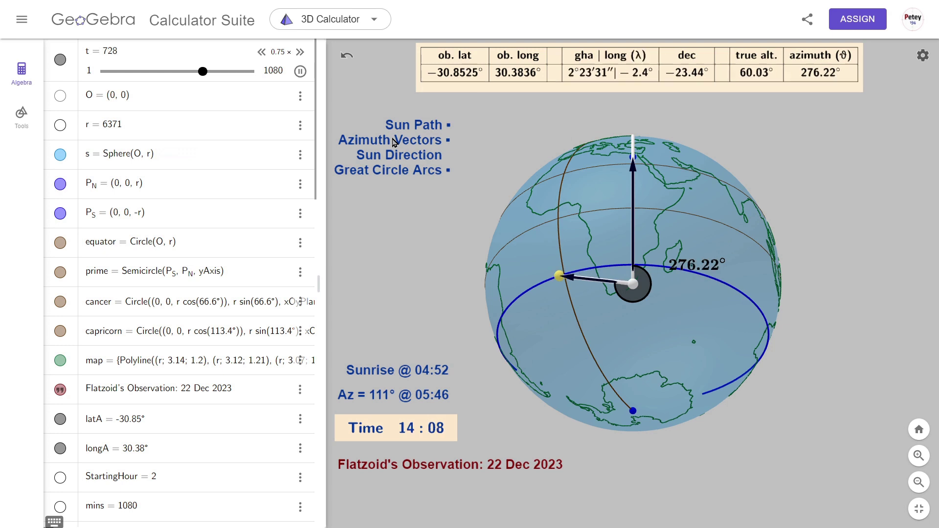